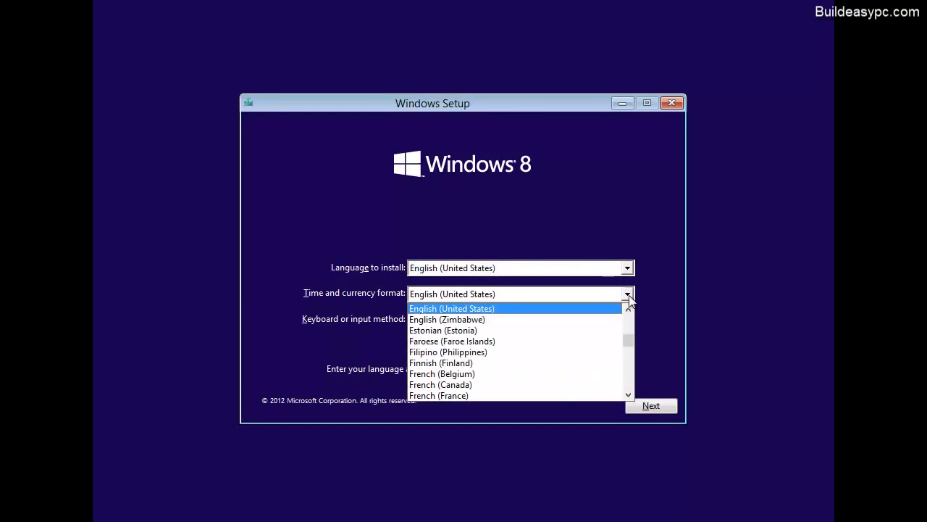
Set the time and currency format to English (United Kingdom) and continue past the language page
left_click(628, 312)
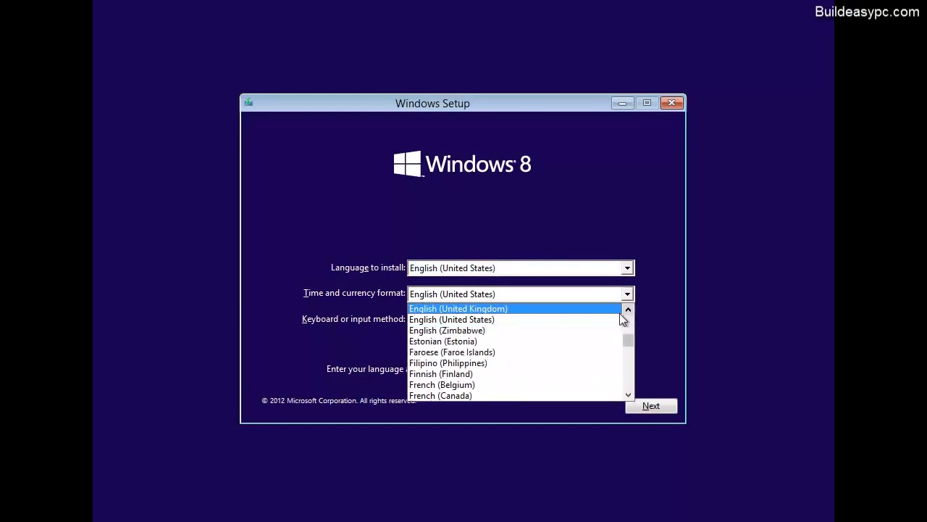
left_click(592, 309)
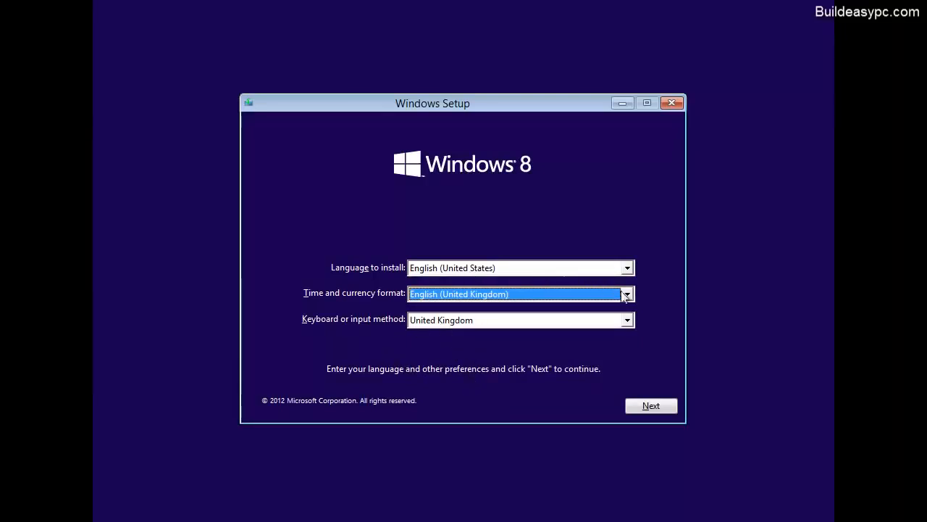
left_click(652, 406)
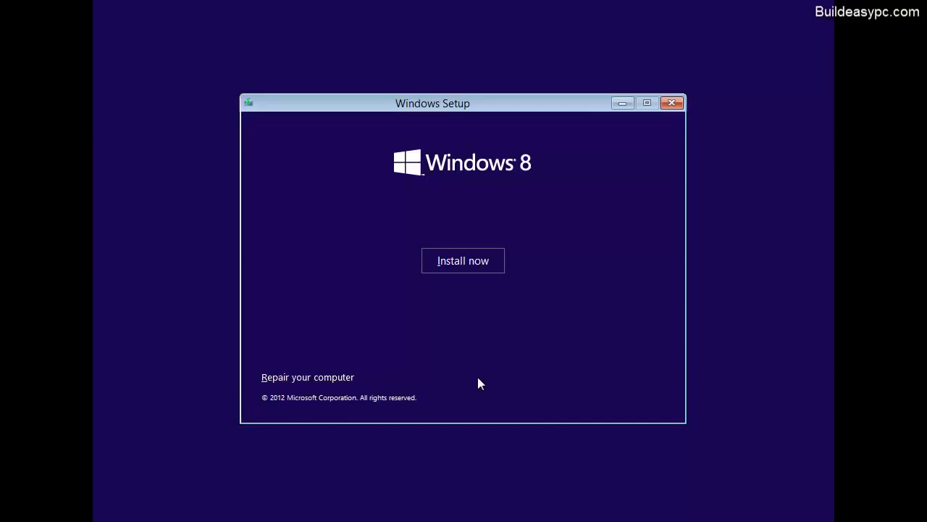
Choose Install now, then enter and submit the Windows product key
left_click(476, 270)
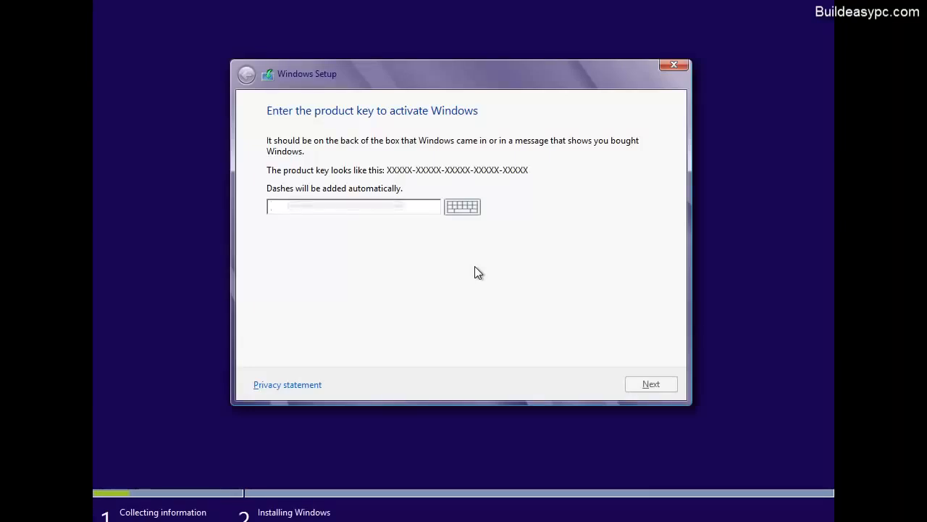
type("KY4")
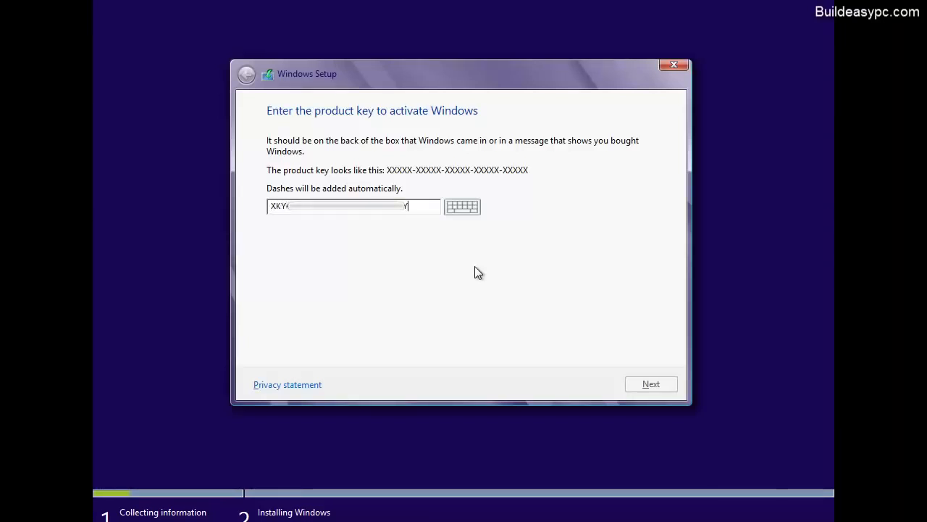
type("QH")
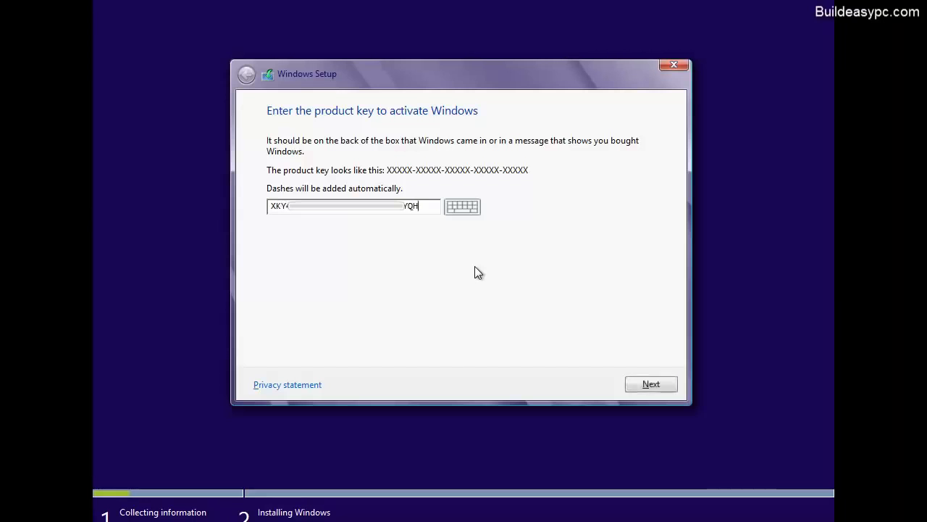
left_click(662, 386)
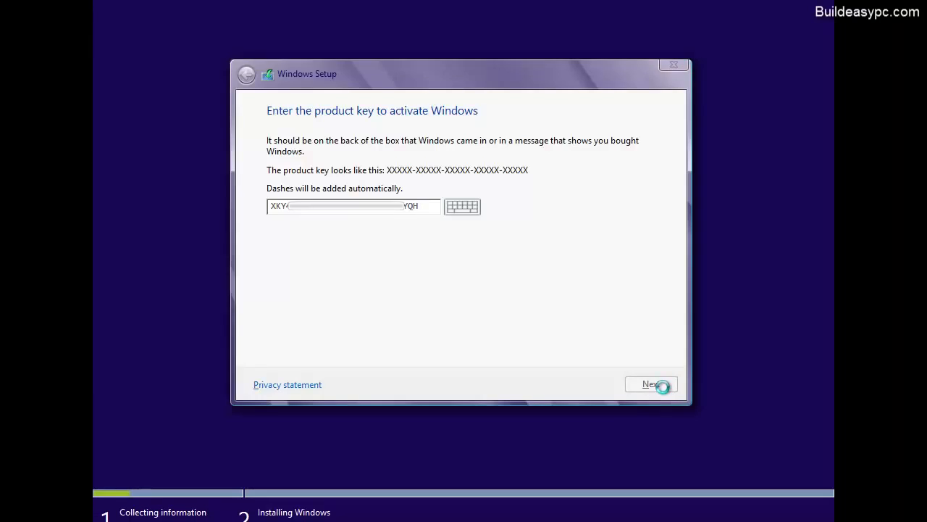
Scroll through the license text, tick 'I accept the license terms' and continue
left_click_drag(652, 155, 650, 321)
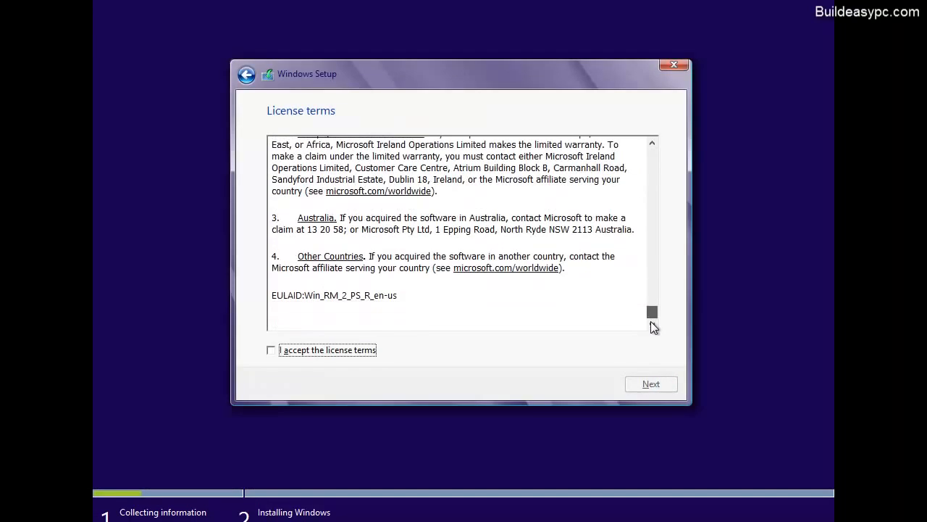
left_click(268, 350)
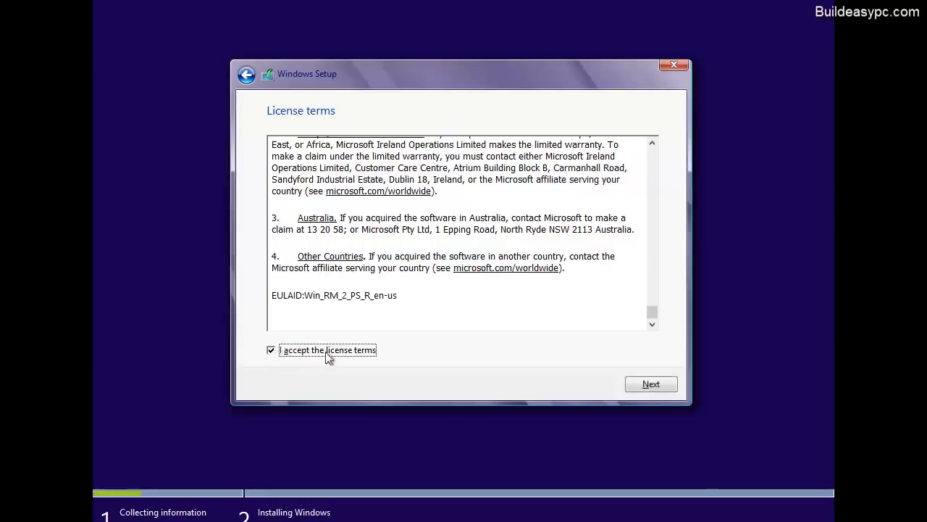
left_click(657, 385)
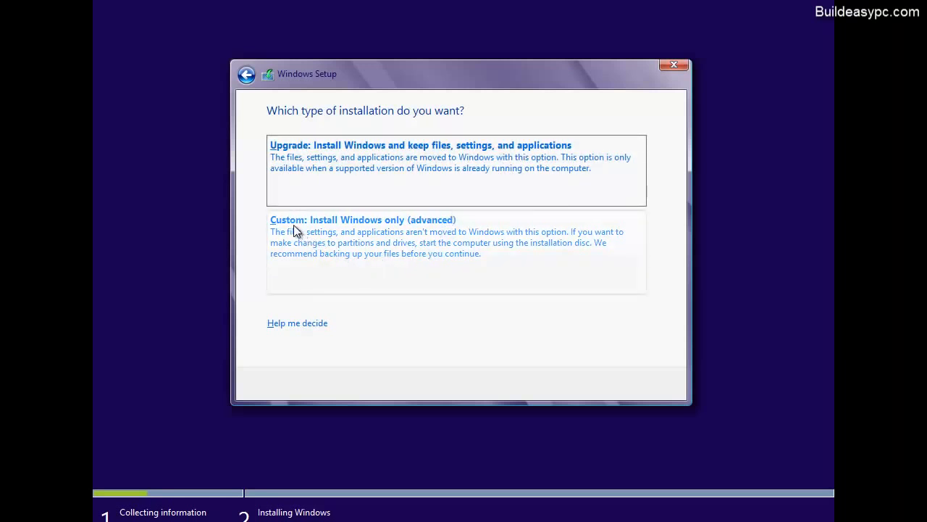
Select the 'Custom: Install Windows only (advanced)' installation type
left_click(464, 249)
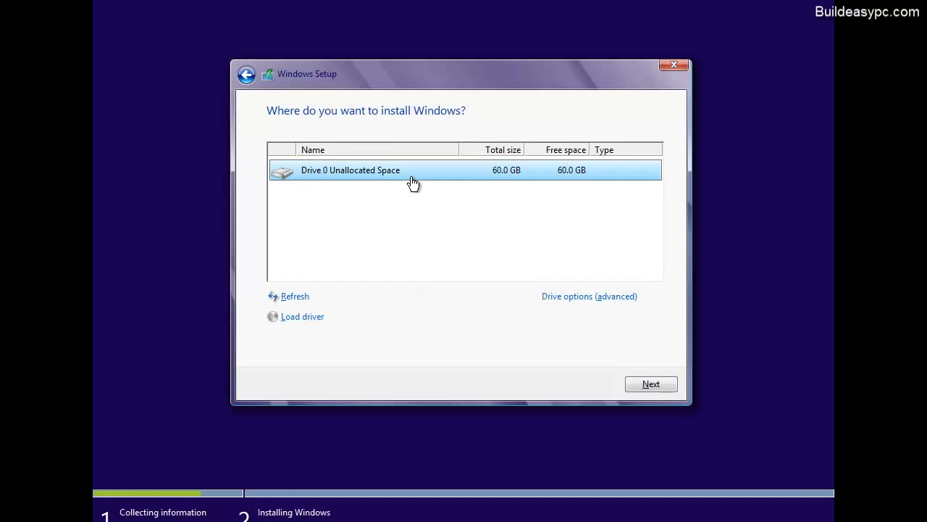
Create a new partition of size 3000 on Drive 0's unallocated space
left_click(584, 297)
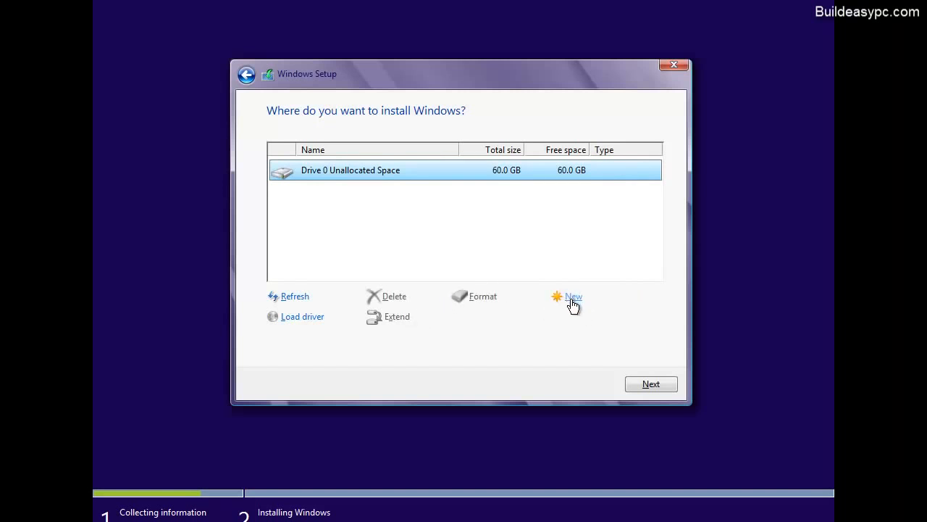
left_click(573, 299)
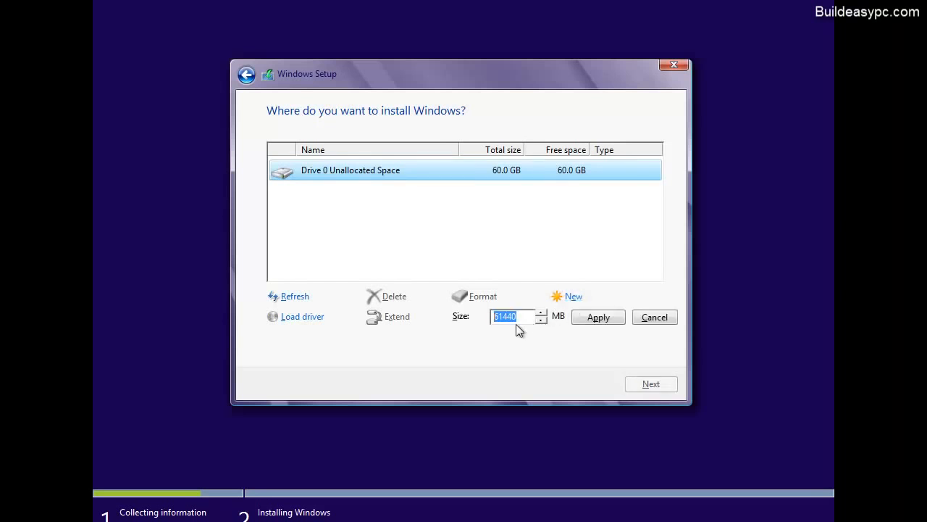
type("30000")
left_click(592, 320)
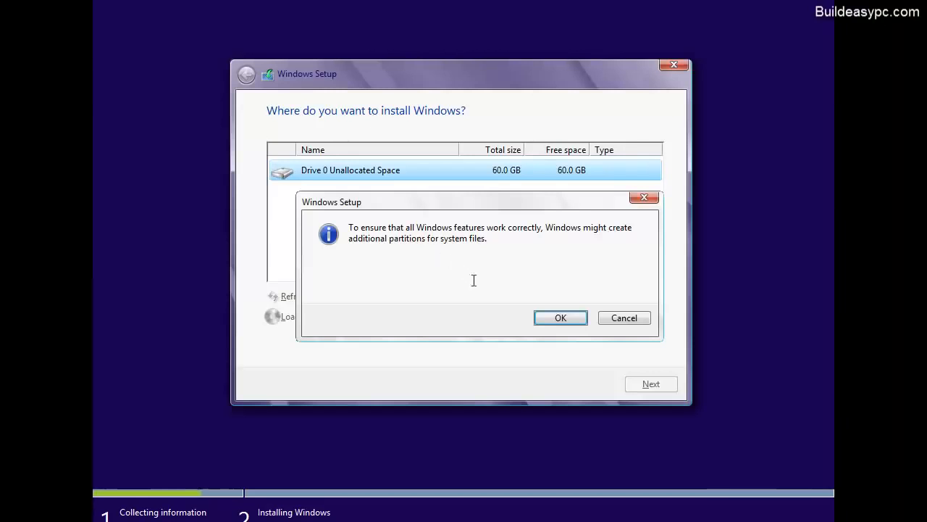
Accept the extra system partitions and install Windows onto the 29.0 GB partition
left_click(550, 325)
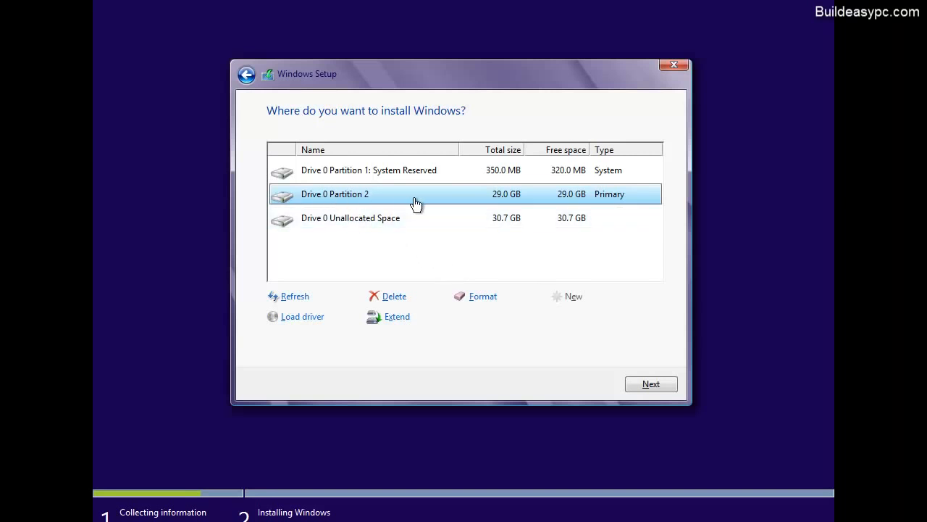
left_click(650, 386)
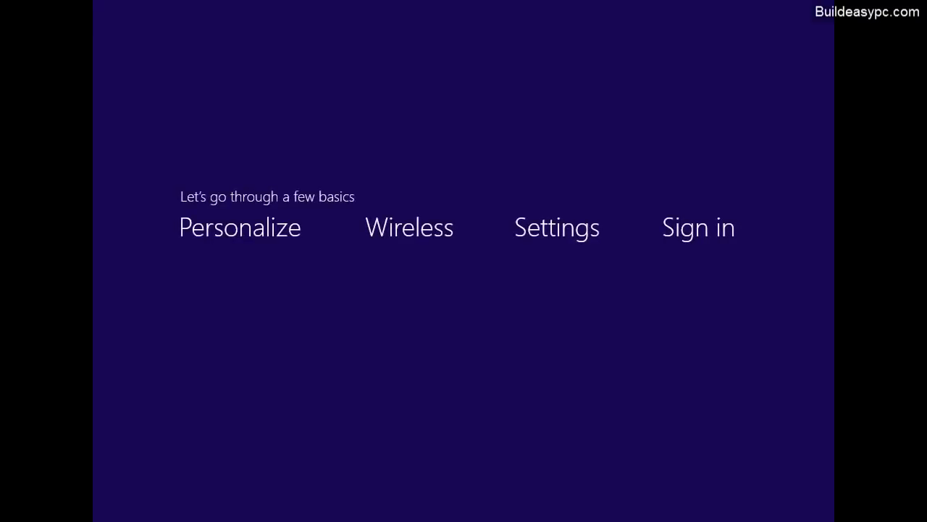
Enter 'buildeasypc' as the PC name on the Personalize page and continue
type("b")
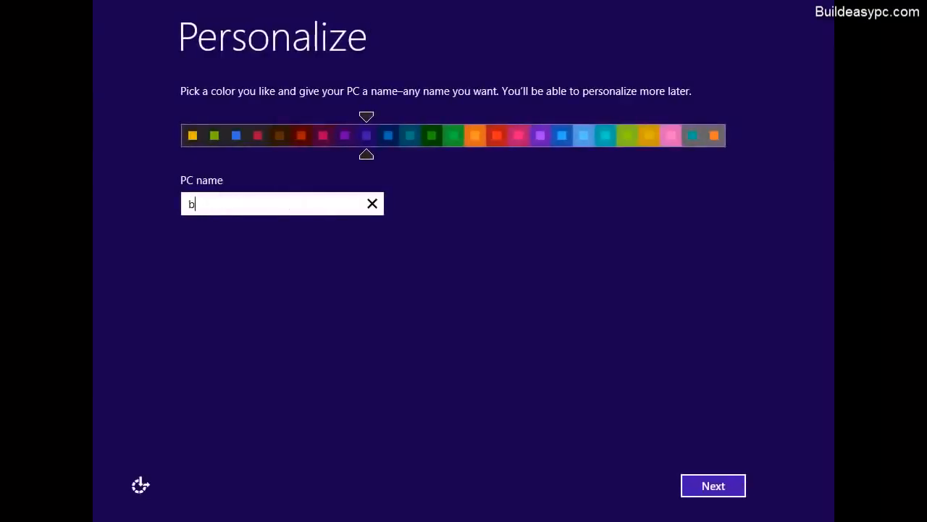
type("uildeasypc")
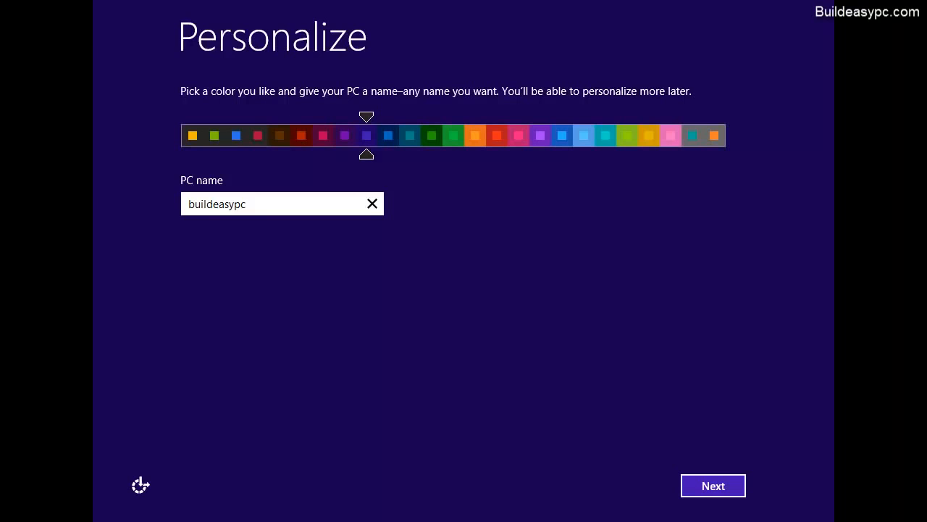
left_click(713, 488)
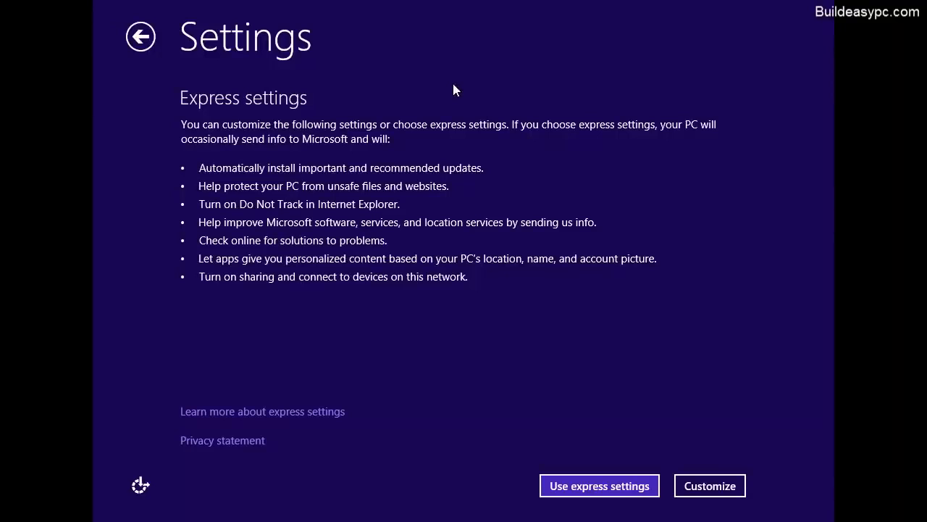
Accept express settings, then choose to sign in without a Microsoft account
left_click(576, 484)
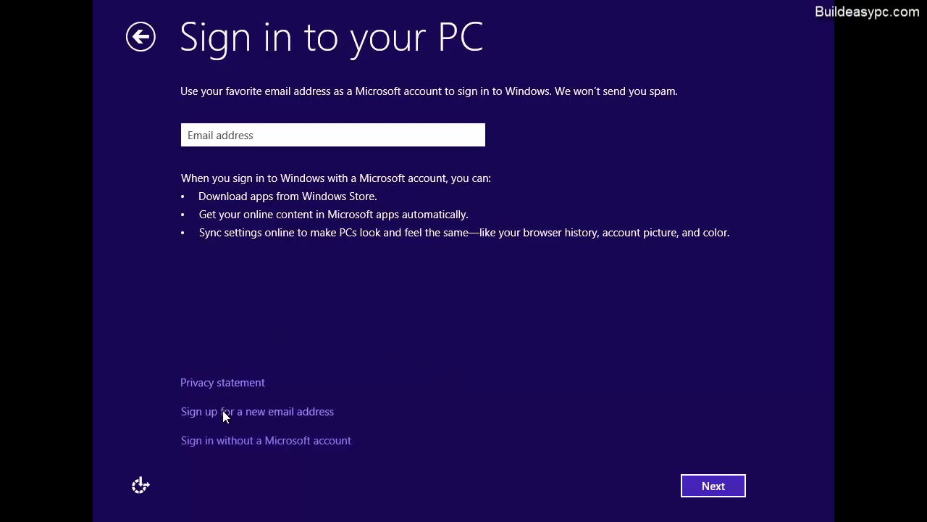
left_click(266, 443)
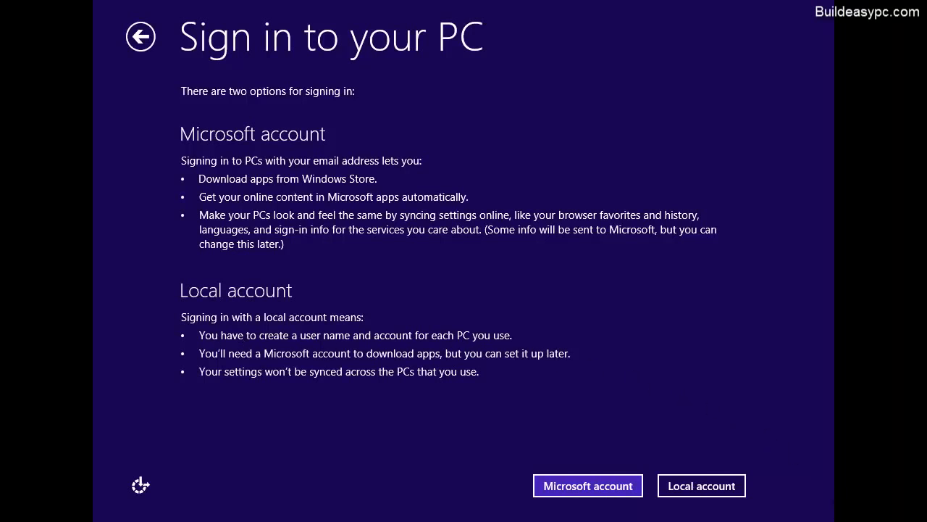
Create local account 'buildeasypc-user' with a confirmed password and a password hint, then finish
left_click(715, 487)
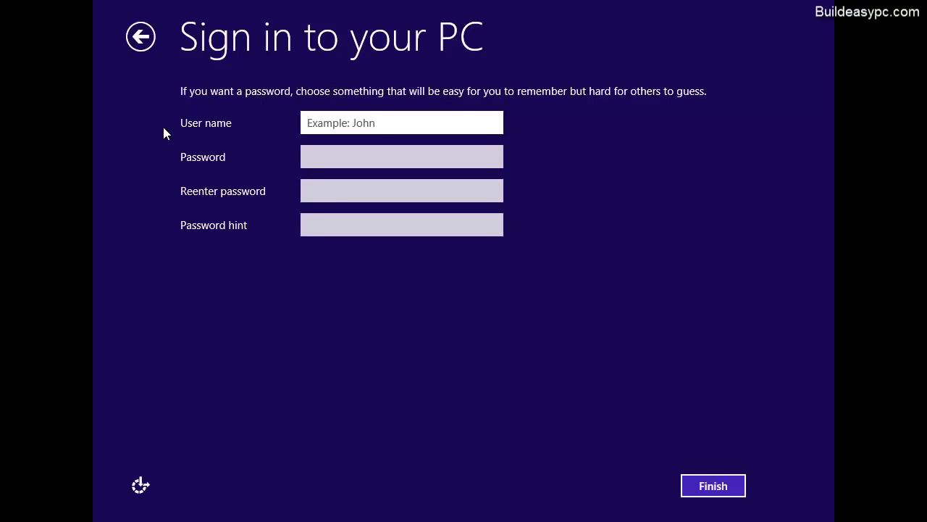
type("build")
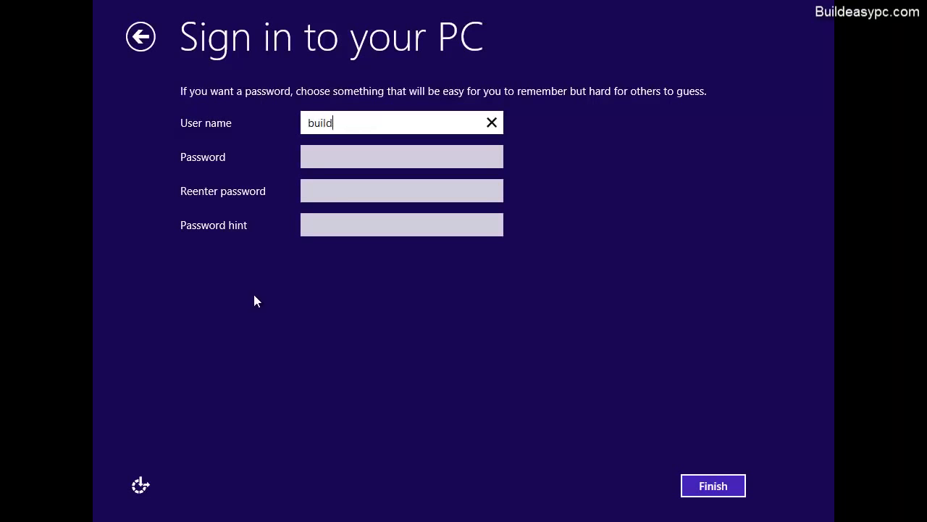
type("easypc-user")
left_click(366, 156)
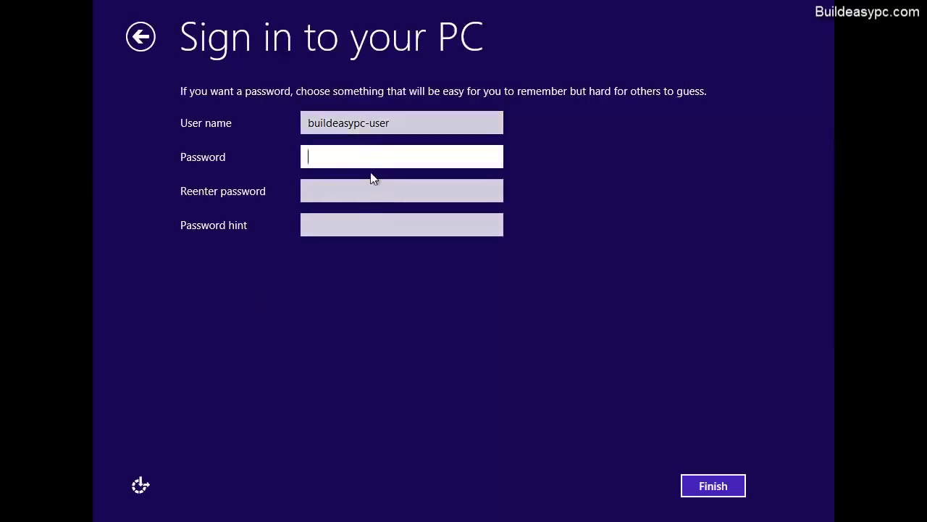
type("••••••••")
key("Tab")
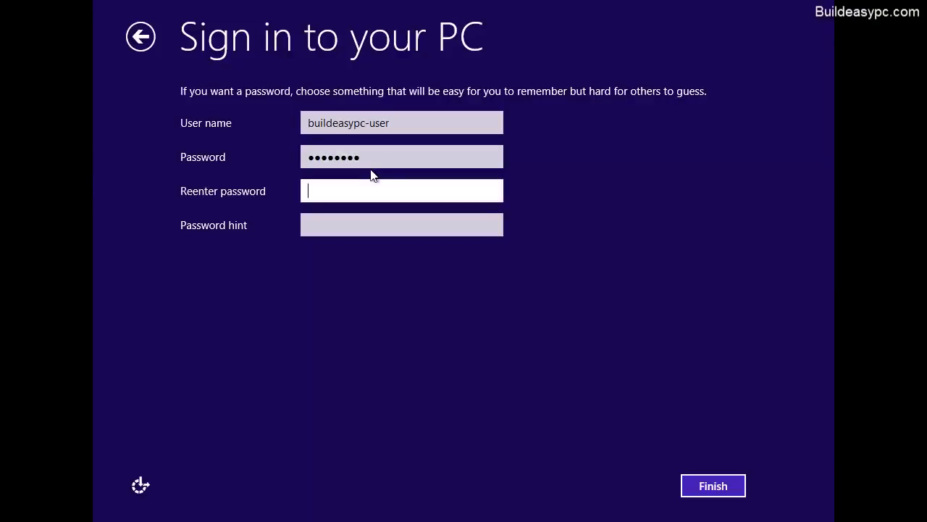
type("••••••••")
left_click(359, 225)
type("moy**")
left_click(711, 490)
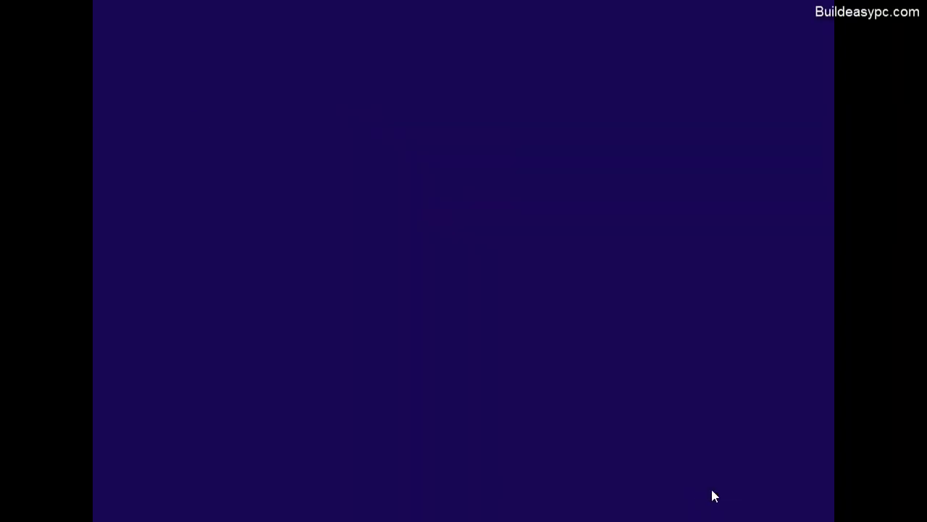
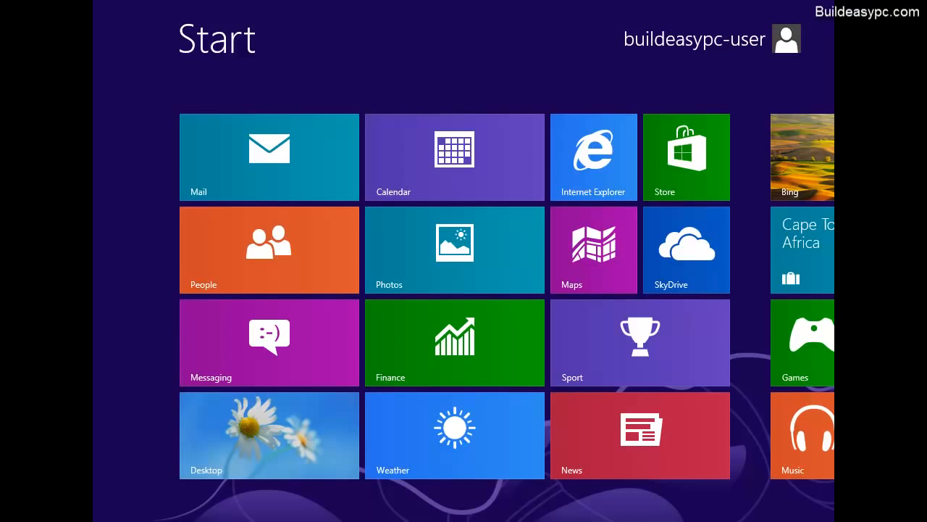
Browse every tile group on the Start screen, then go to the Desktop tile's desktop
scroll(464, 319, "down", 3)
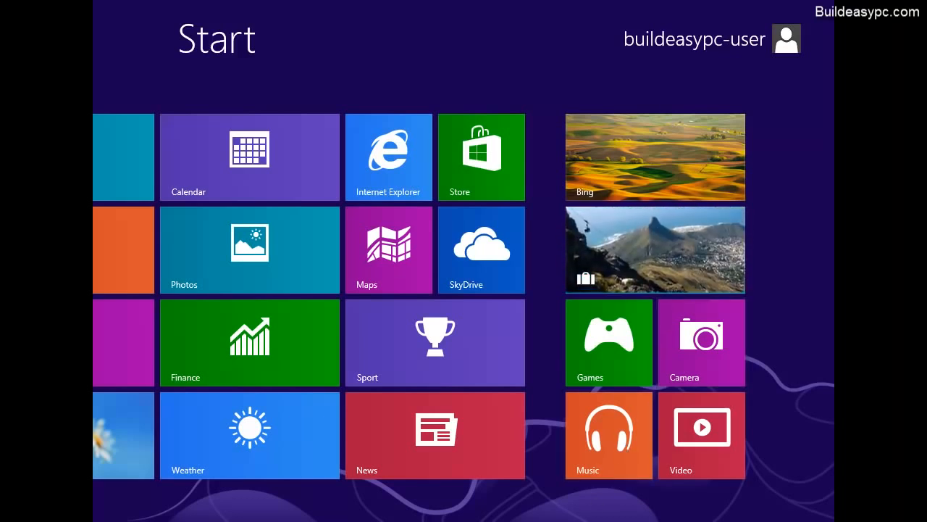
scroll(459, 507, "up", 3)
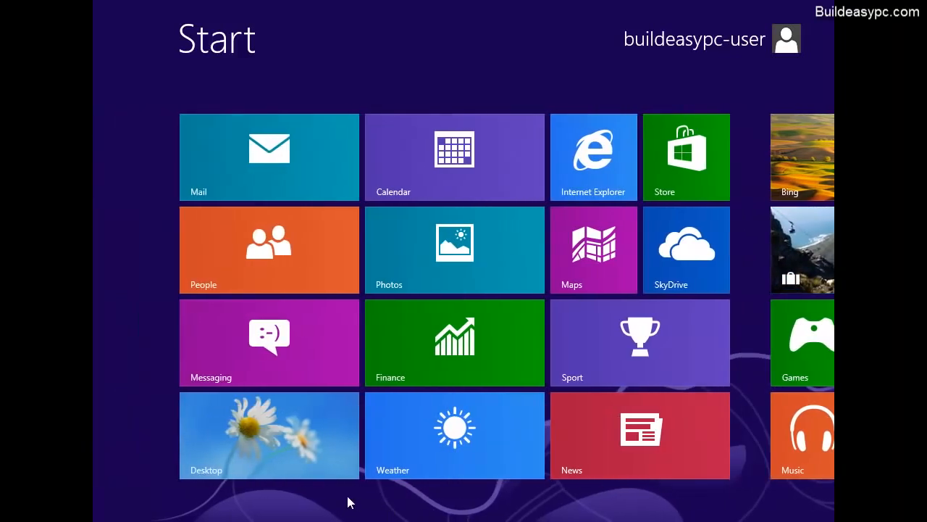
scroll(349, 501, "down", 3)
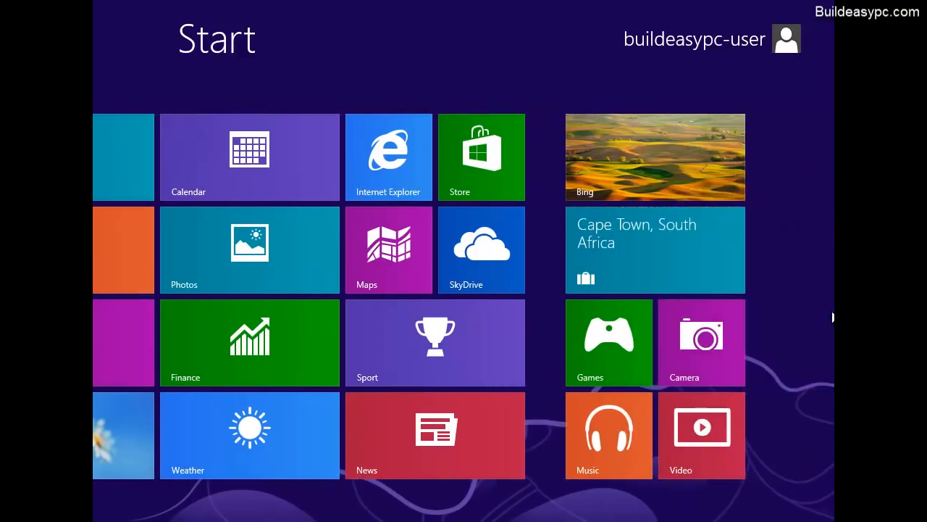
mouse_move(826, 517)
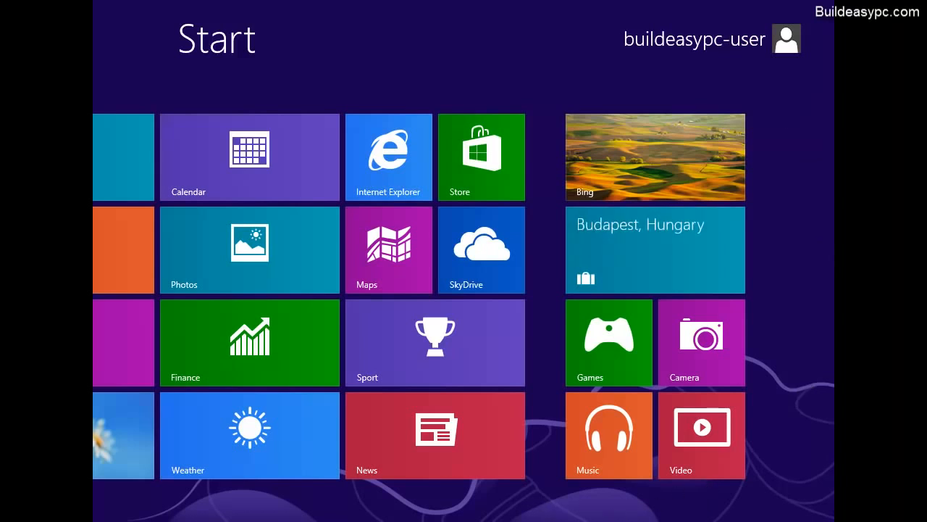
scroll(533, 517, "up", 3)
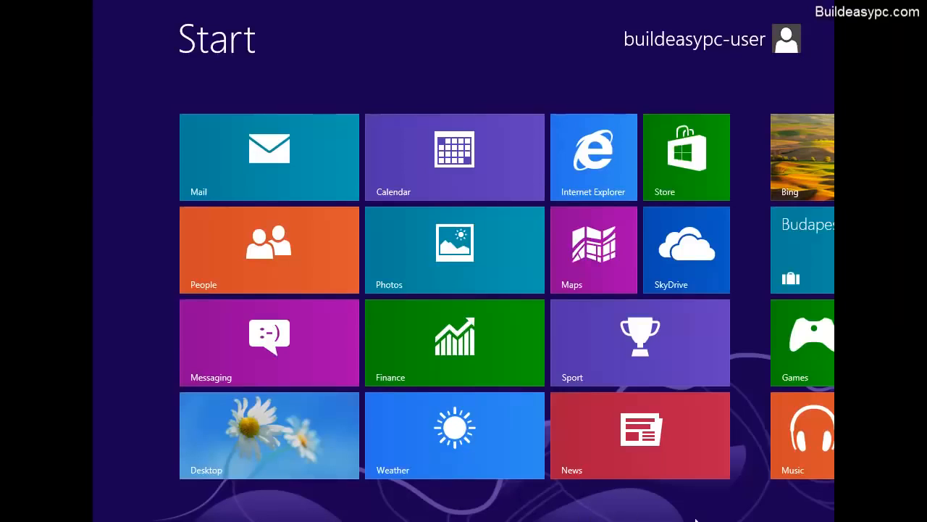
left_click(304, 434)
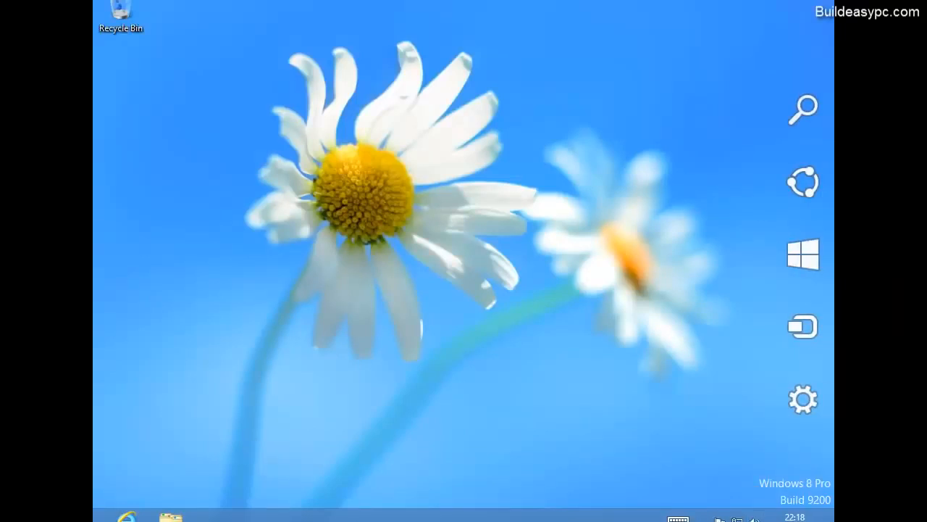
Through the Settings charm, go to Control Panel > System and Security > System and launch Device Manager
mouse_move(802, 404)
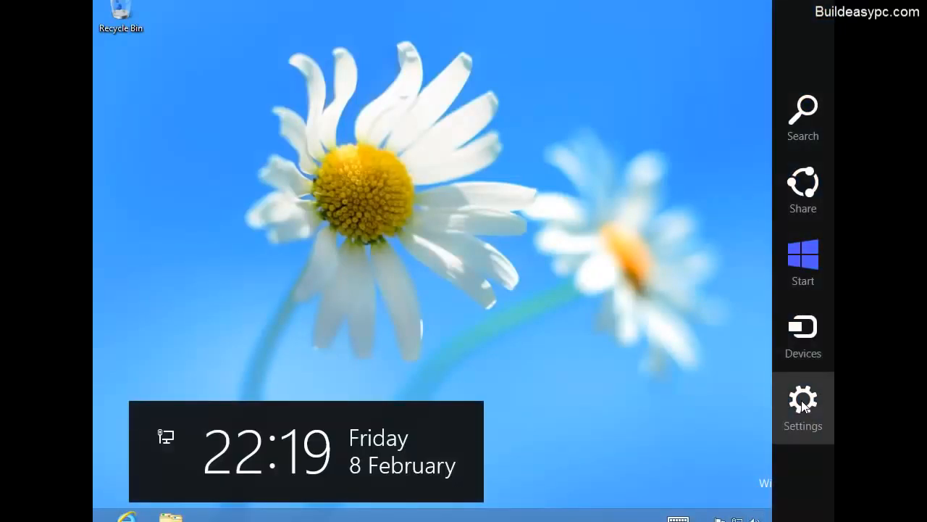
left_click(802, 400)
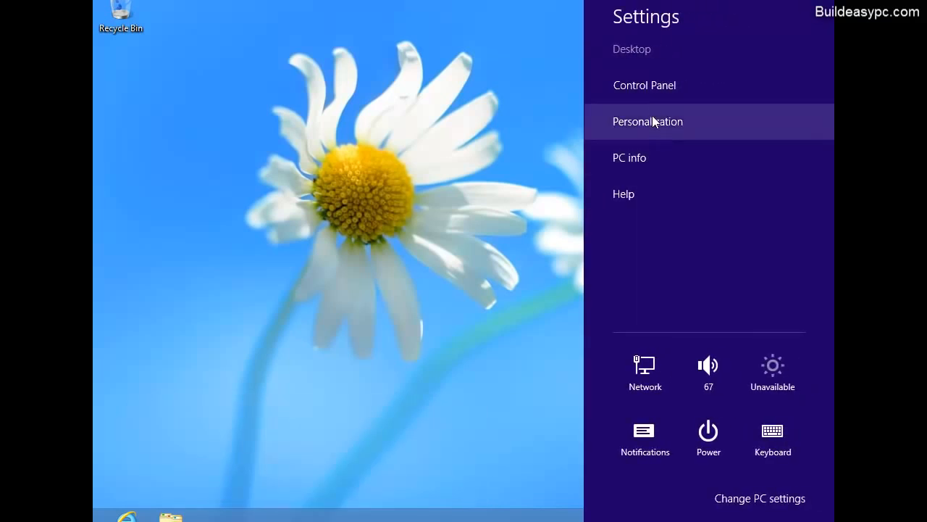
left_click(652, 88)
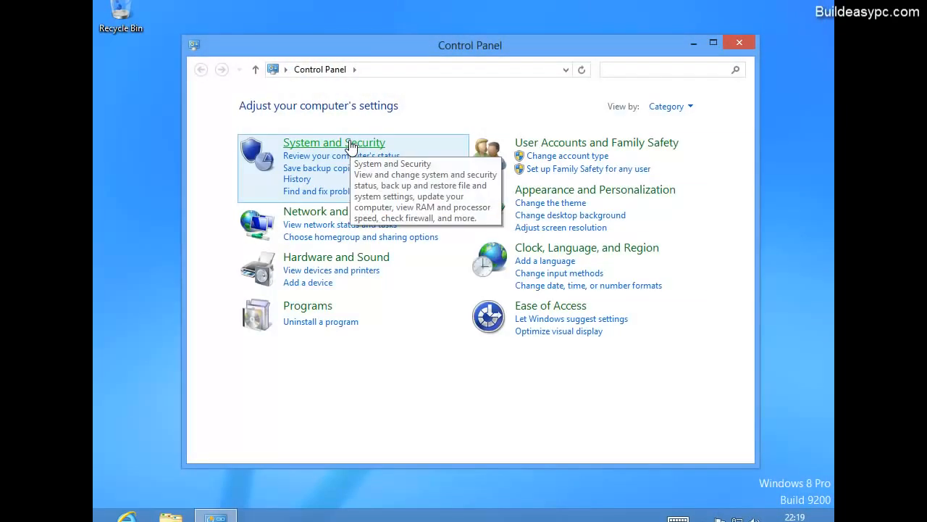
left_click(351, 145)
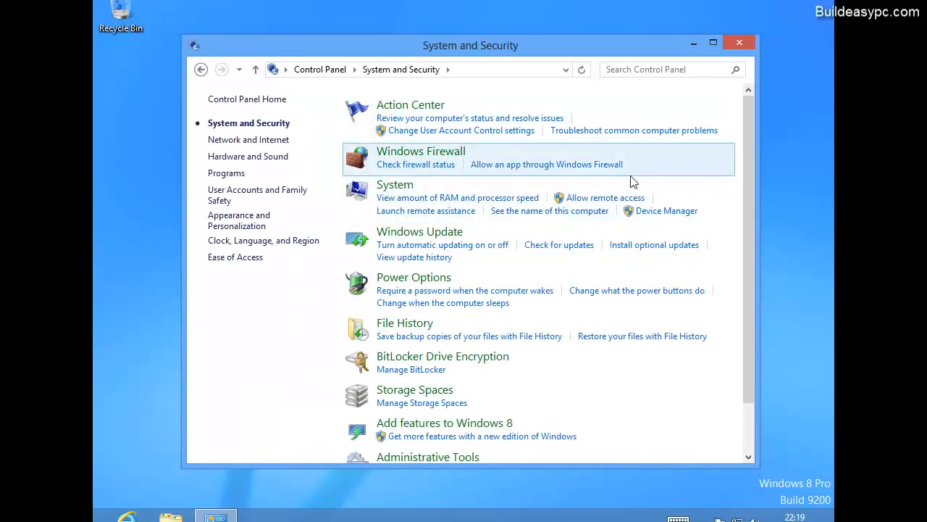
left_click(404, 188)
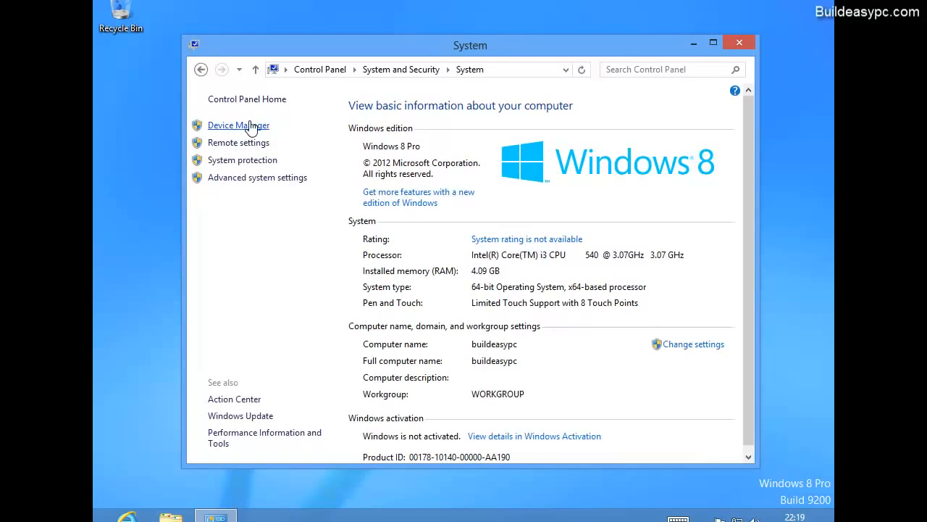
left_click(250, 126)
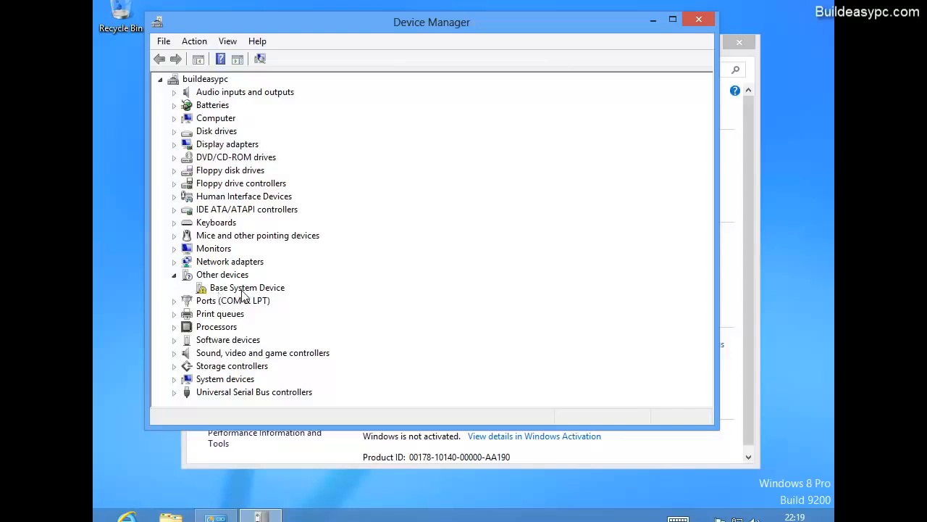
Open Update Driver Software for the Base System Device, cancel it, collapse Other devices, and close Device Manager
left_click(243, 289)
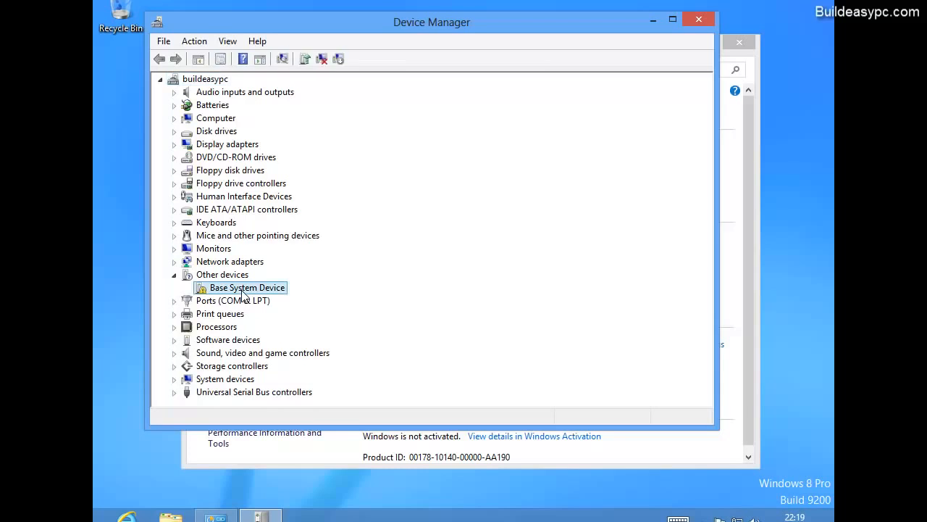
right_click(244, 290)
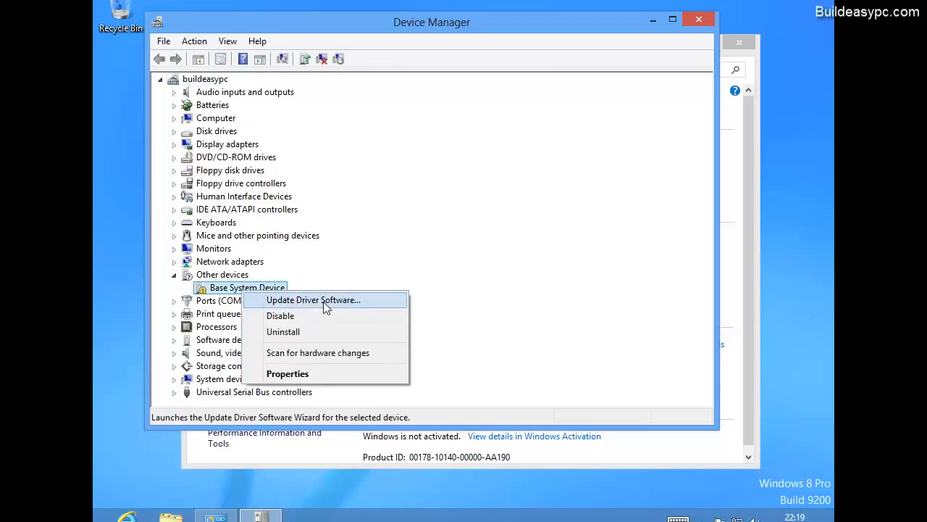
left_click(323, 301)
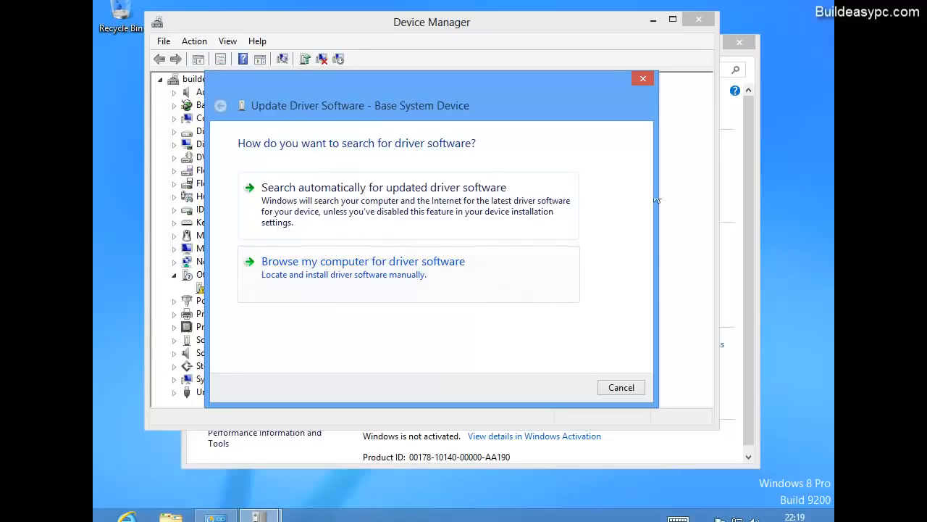
left_click(643, 78)
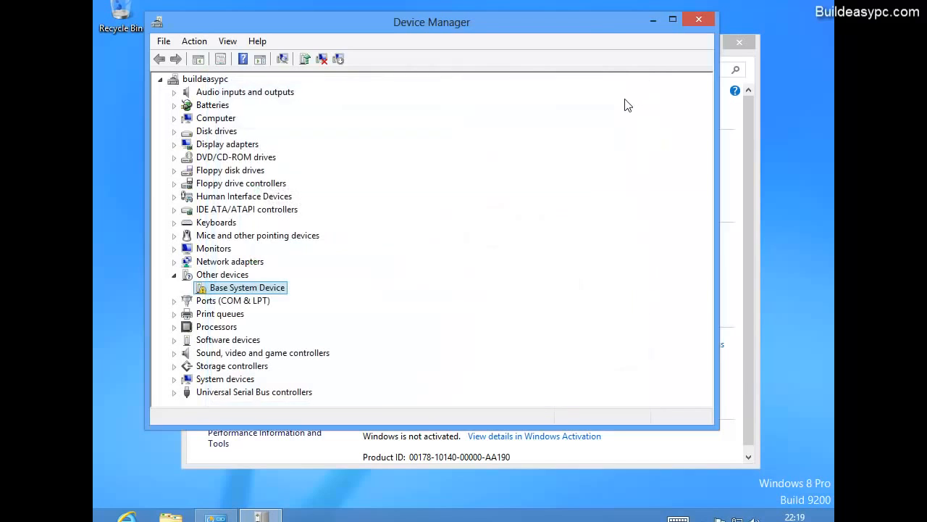
left_click(174, 276)
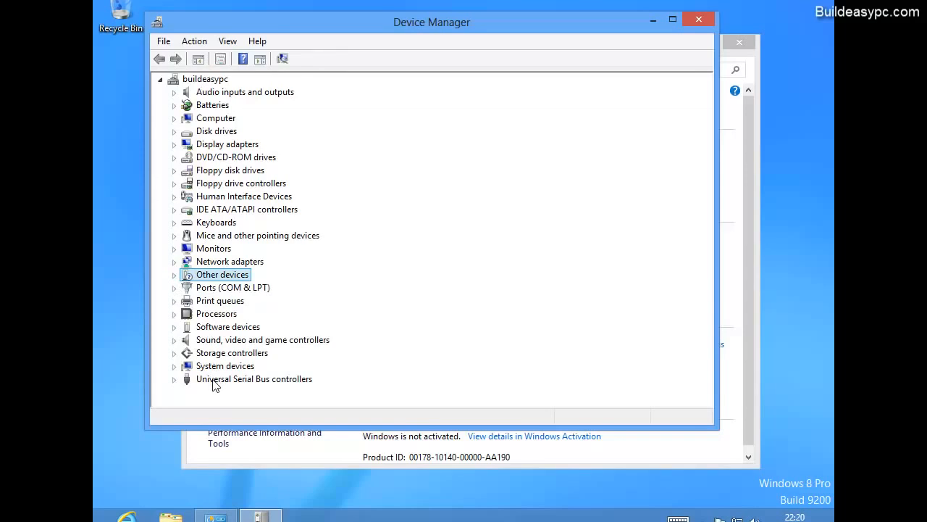
left_click(697, 21)
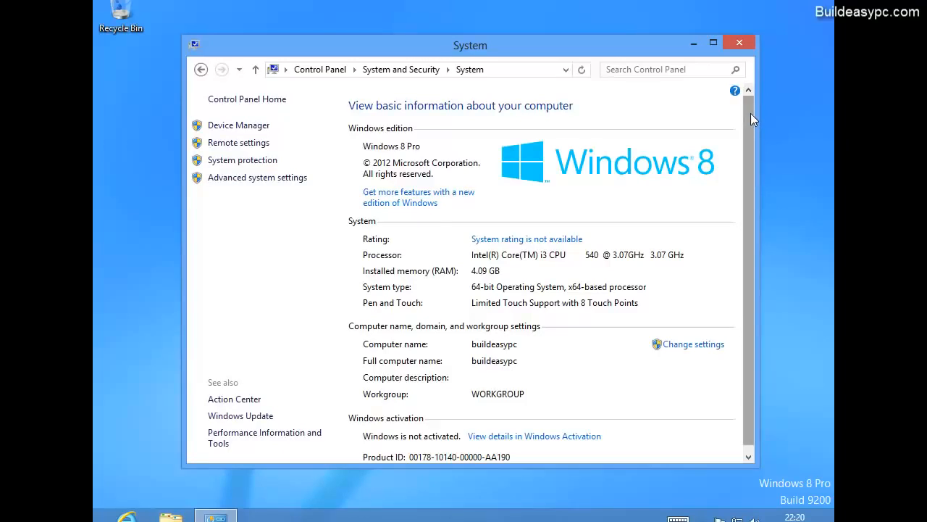
Close the Control Panel System window and go back to the Start screen tiles
left_click_drag(751, 113, 754, 164)
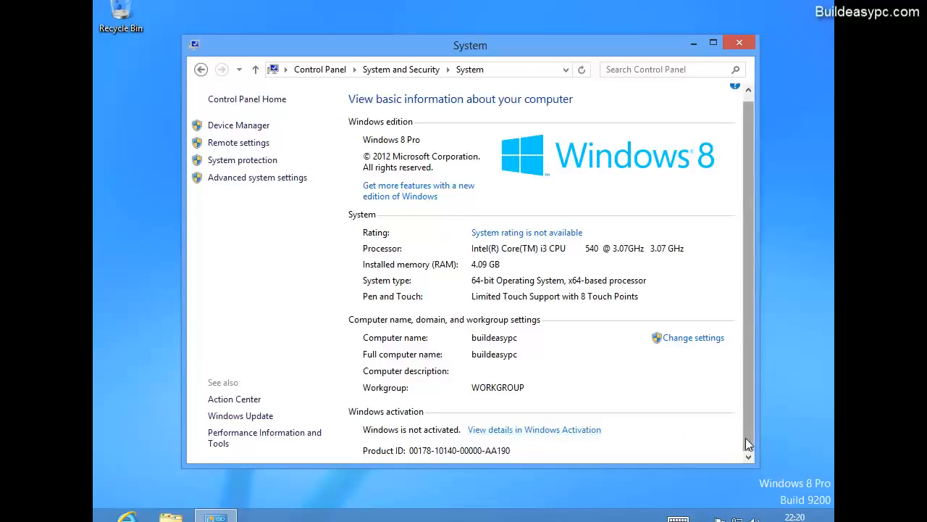
left_click_drag(746, 438, 744, 400)
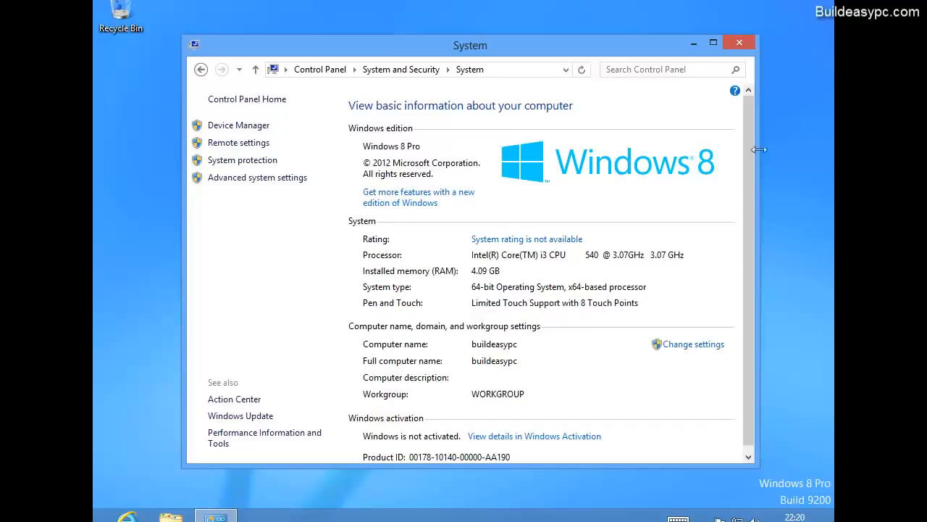
left_click(746, 45)
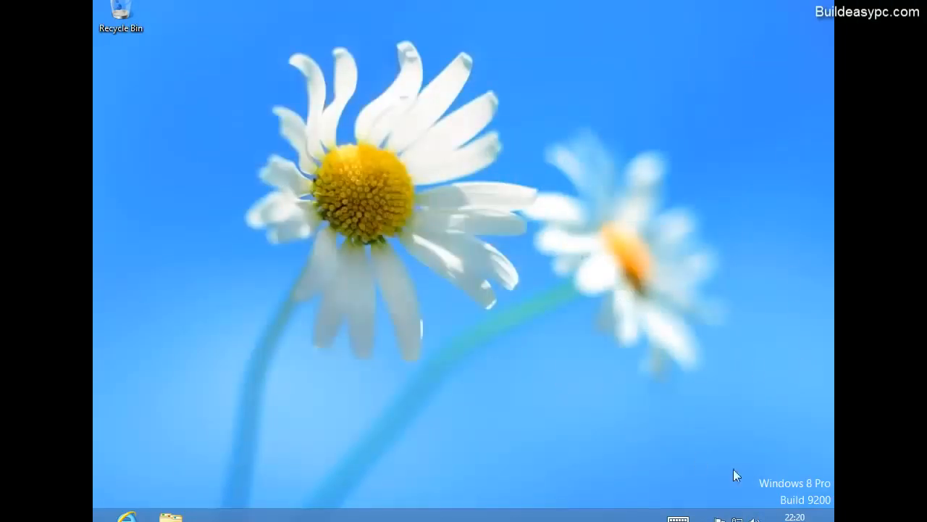
mouse_move(833, 2)
left_click(95, 516)
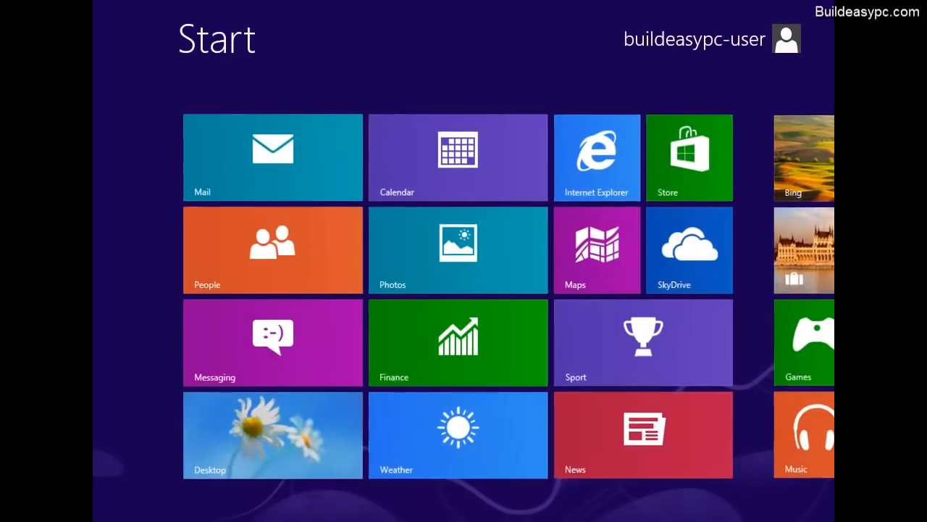